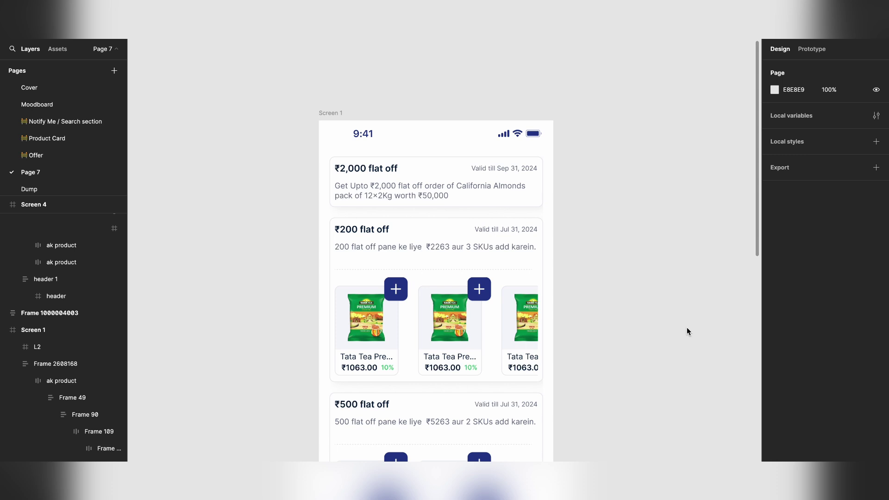
- Examine the offer cards on Screen 1 from the ₹2,000 flat off card down to the bottom navigation
scroll(424, 122, up, 5)
scroll(424, 122, down, 3)
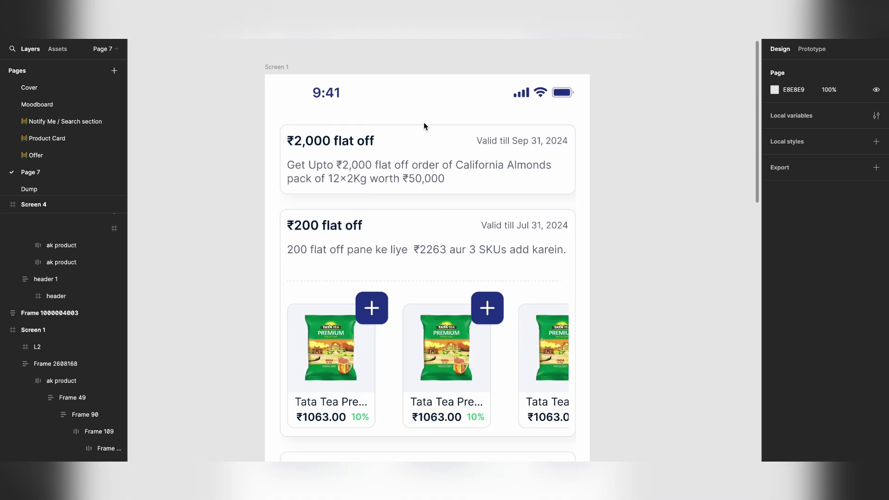
click(283, 66)
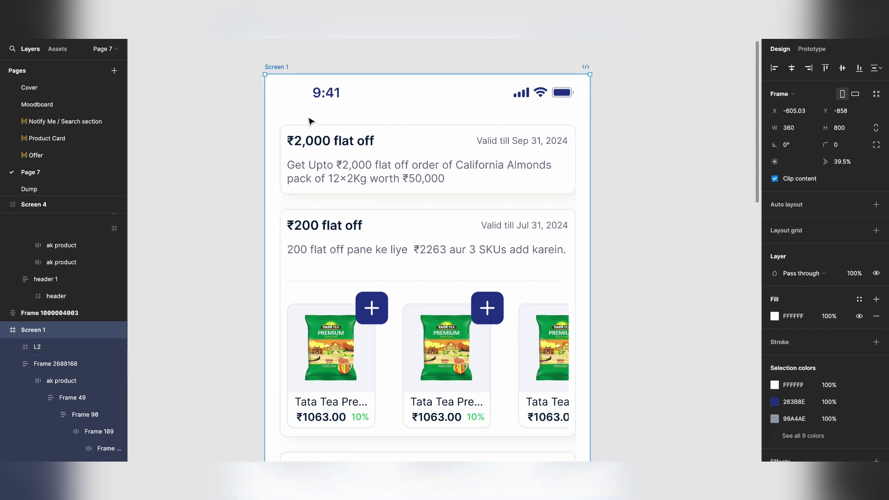
scroll(343, 174, up, 5)
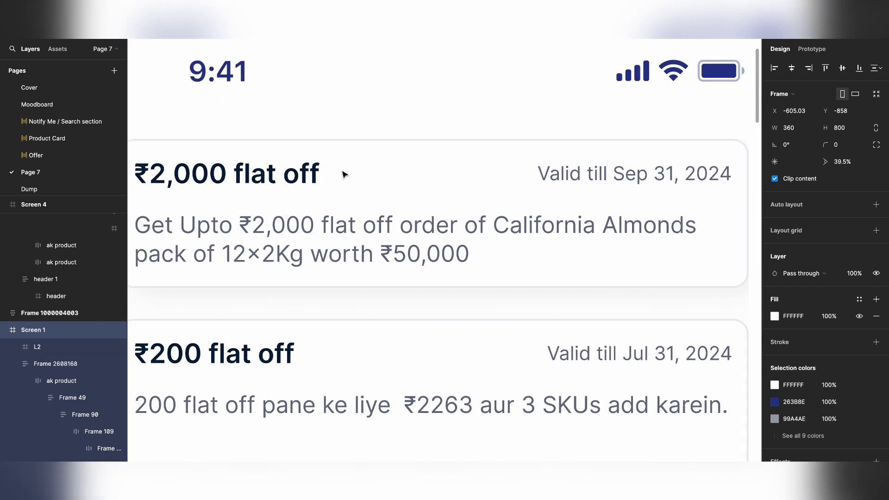
scroll(343, 174, down, 3)
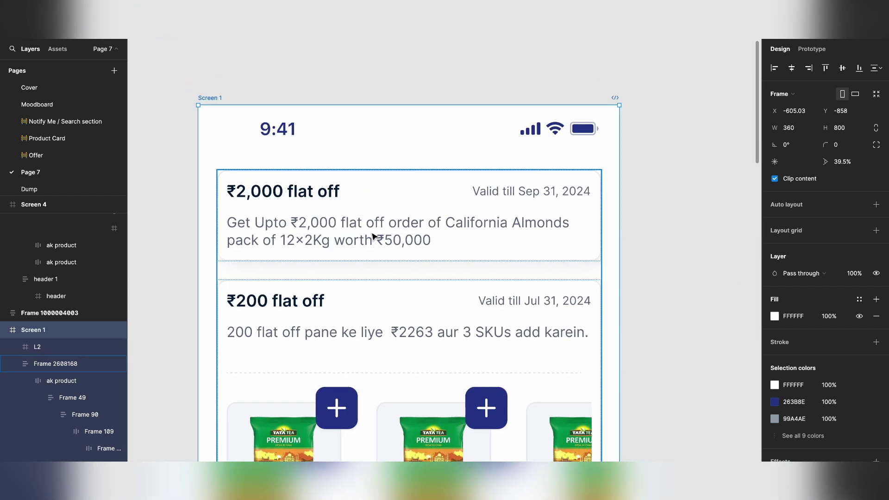
scroll(372, 236, down, 10)
scroll(351, 327, up, 5)
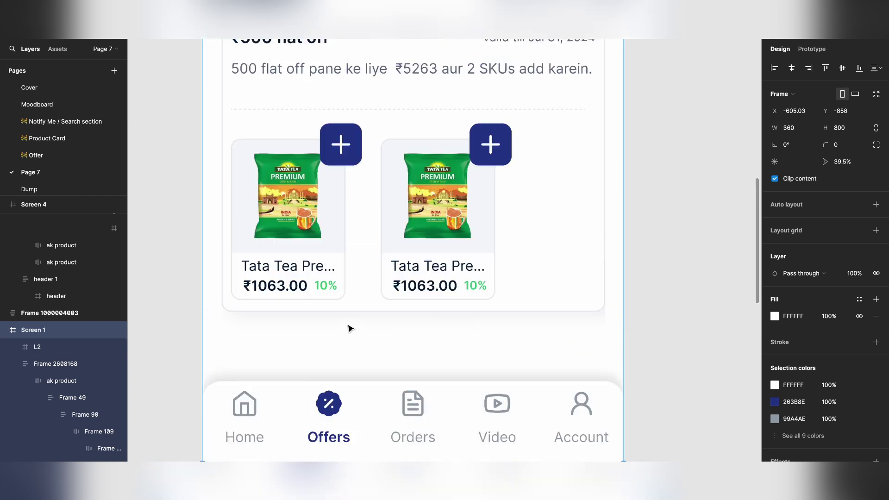
scroll(349, 327, up, 5)
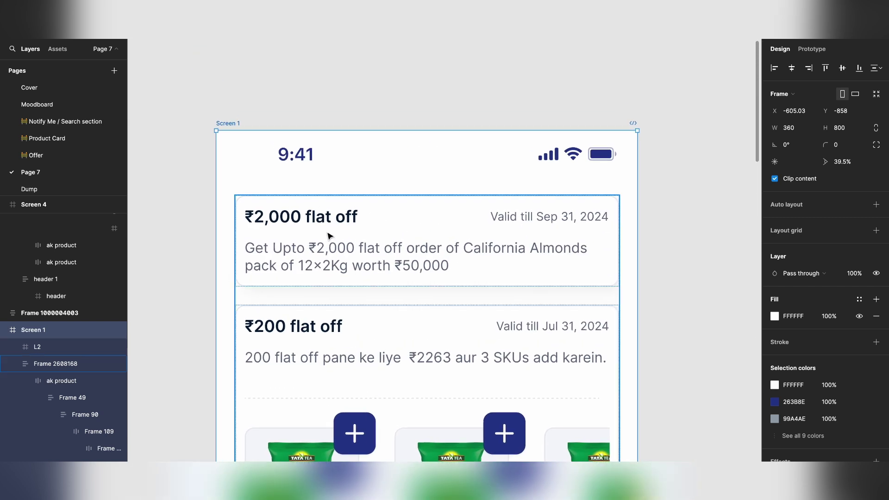
scroll(330, 236, down, 5)
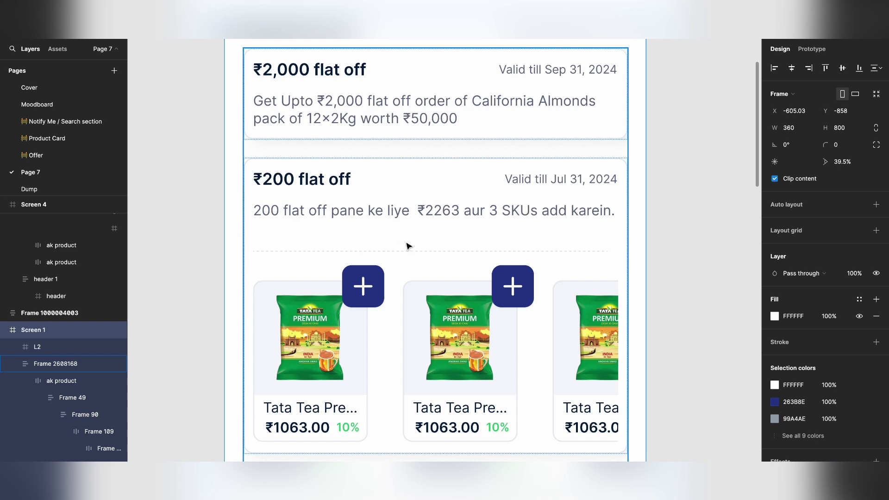
scroll(408, 246, up, 5)
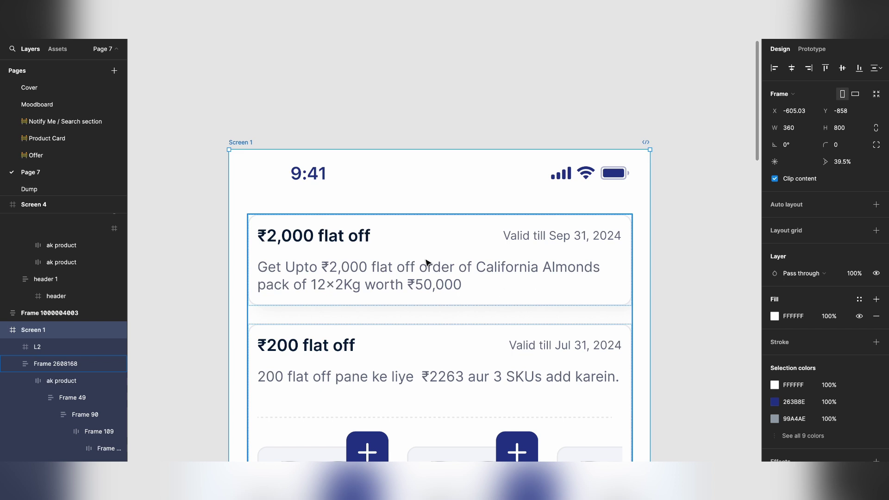
scroll(425, 262, down, 1)
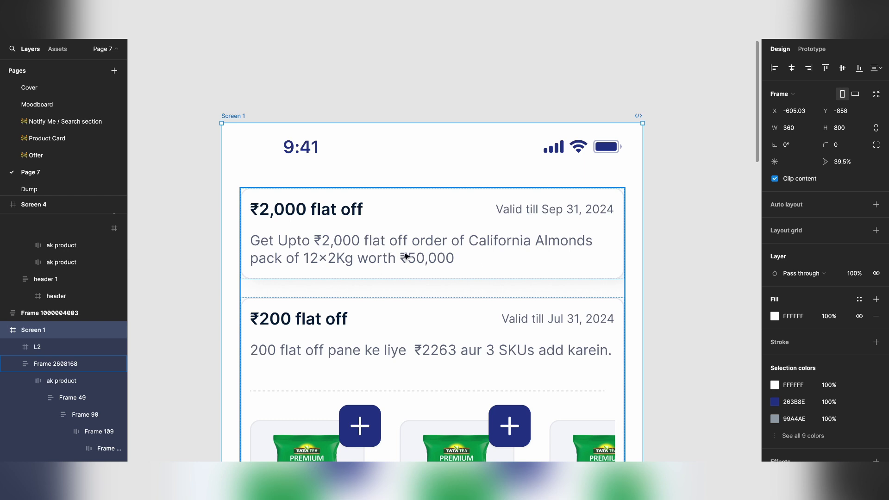
scroll(405, 256, down, 1)
ctrl+scroll(405, 256, down, 5)
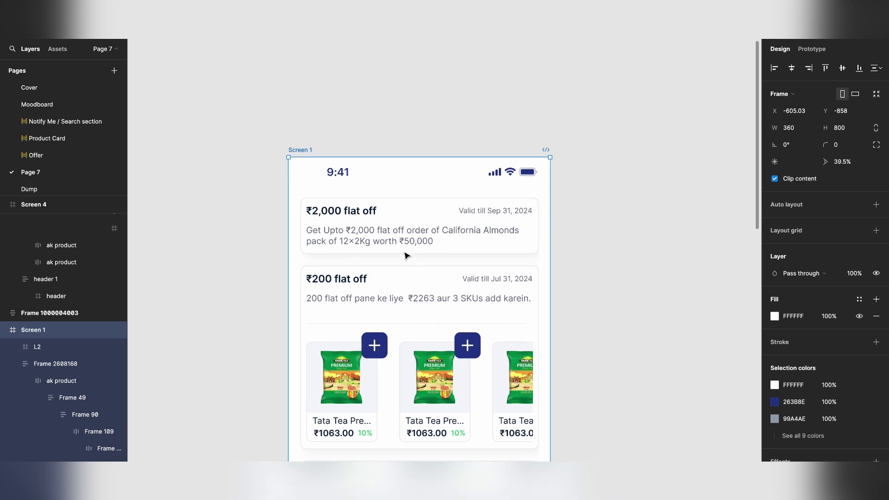
scroll(406, 255, down, 6)
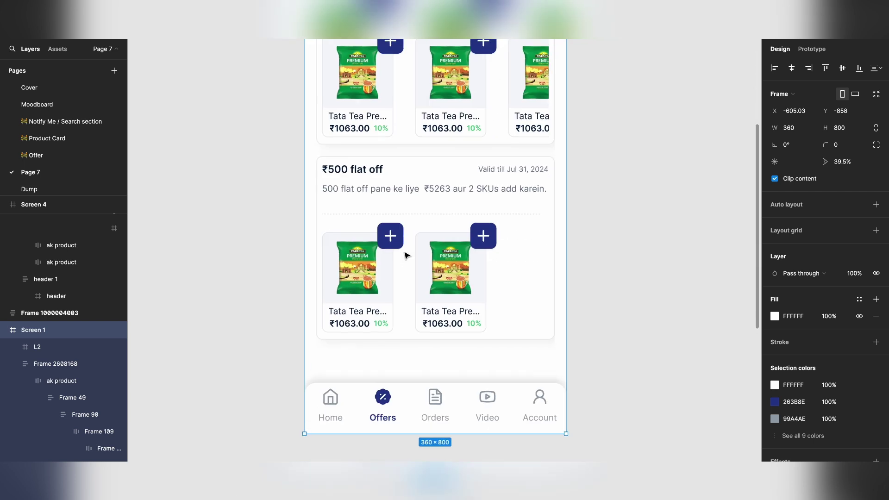
- Move the progress bar and Apply Offer frame into the ₹2,000 flat off card, below its description
ctrl+scroll(405, 255, down, 3)
scroll(405, 255, down, 5)
scroll(404, 255, left, 5)
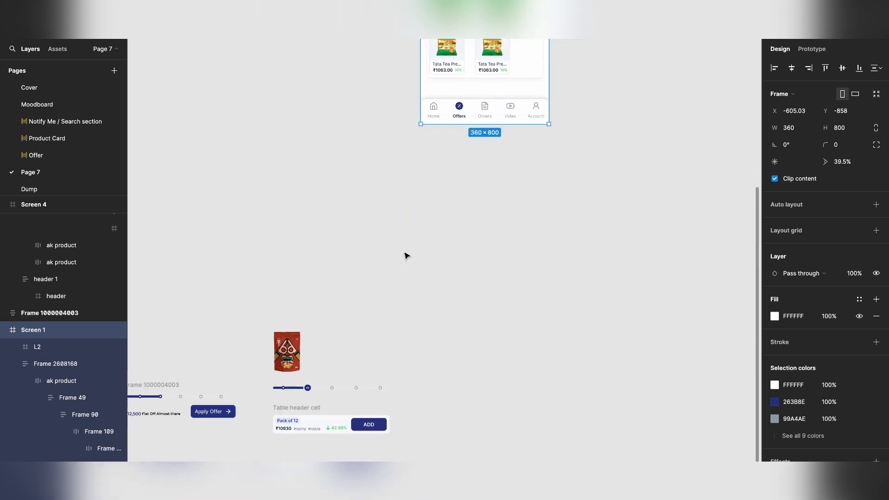
drag(280, 421, 538, 175)
scroll(542, 211, up, 5)
scroll(542, 211, right, 4)
ctrl+scroll(540, 183, up, 5)
scroll(540, 183, left, 5)
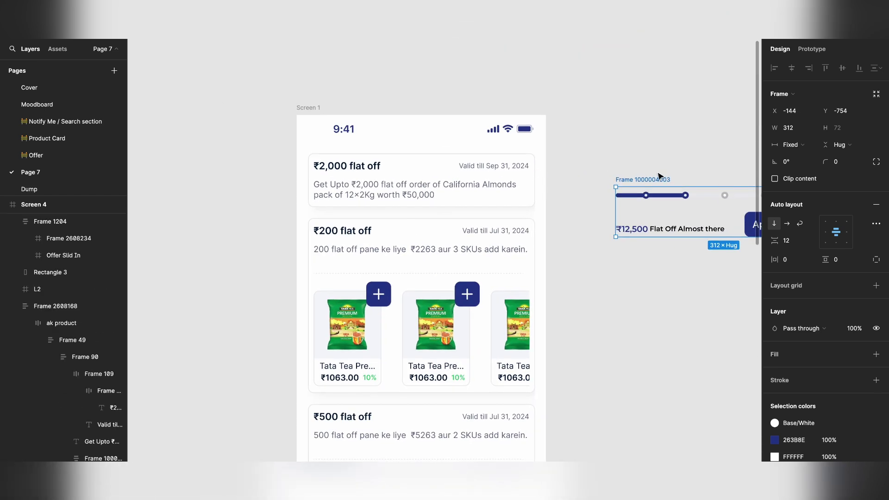
drag(639, 181, 431, 208)
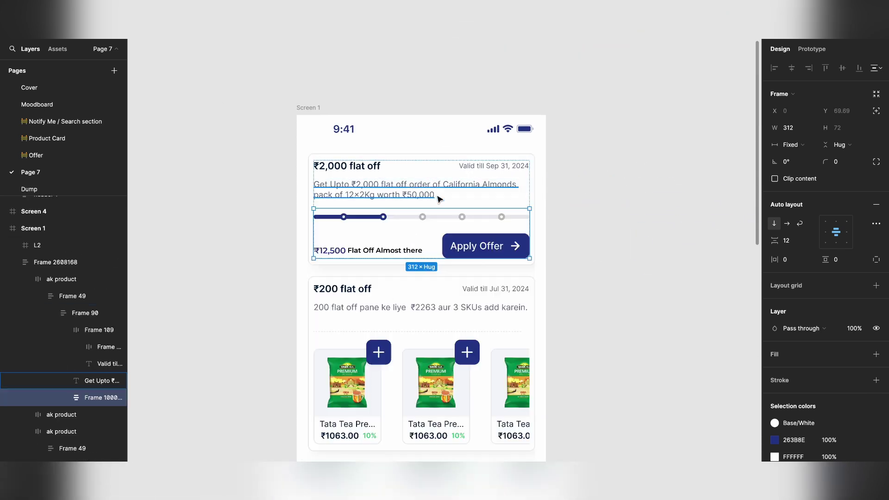
click(613, 200)
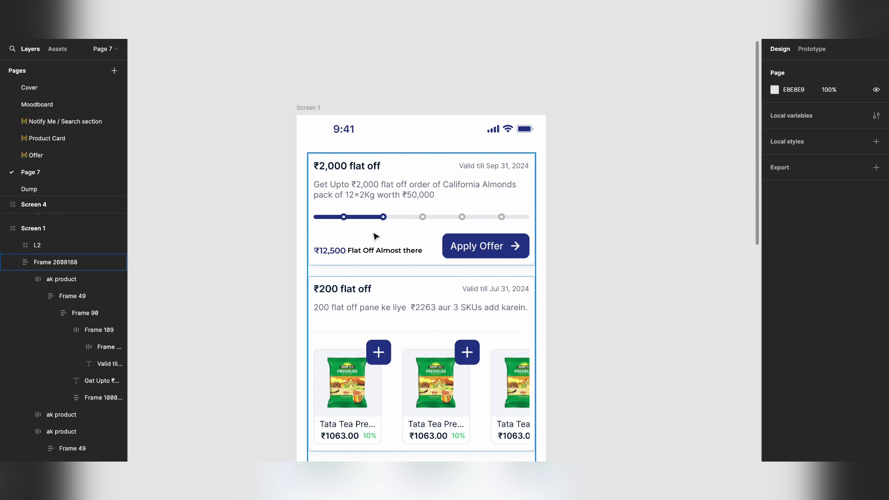
- Delete the progress bar group from the ₹2,000 flat off card
ctrl+scroll(377, 237, up, 5)
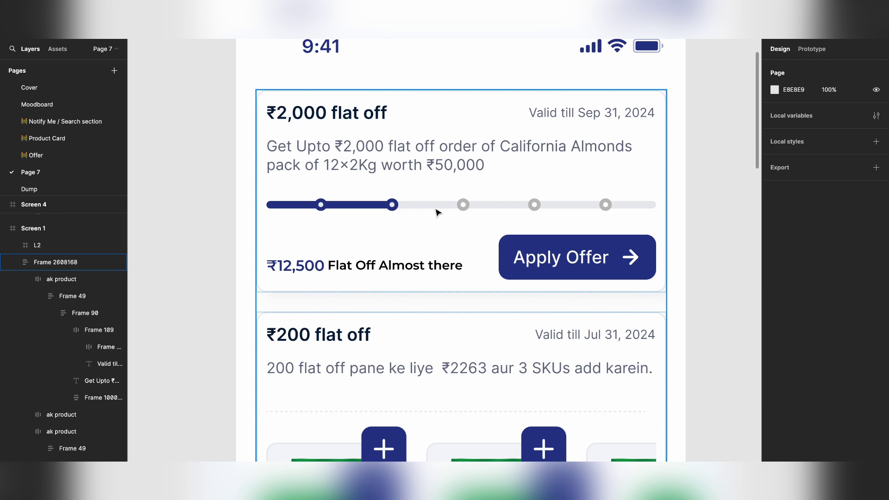
click(366, 210)
click(366, 209)
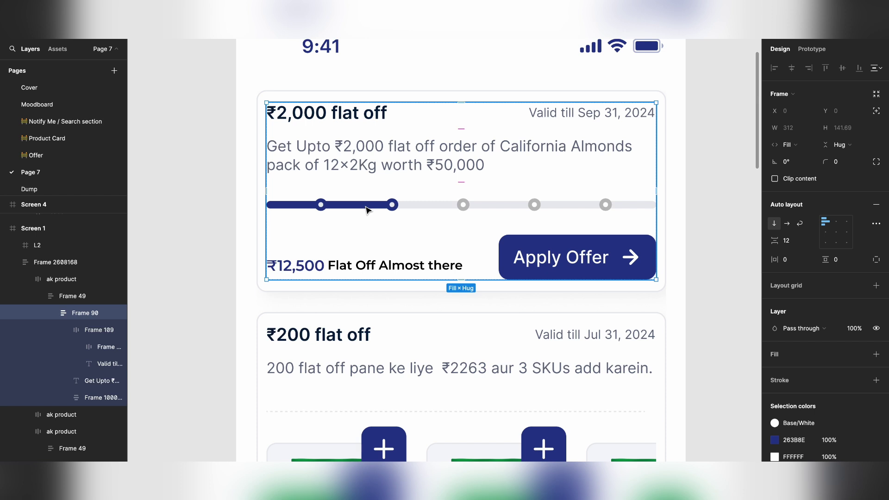
double_click(366, 209)
double_click(367, 209)
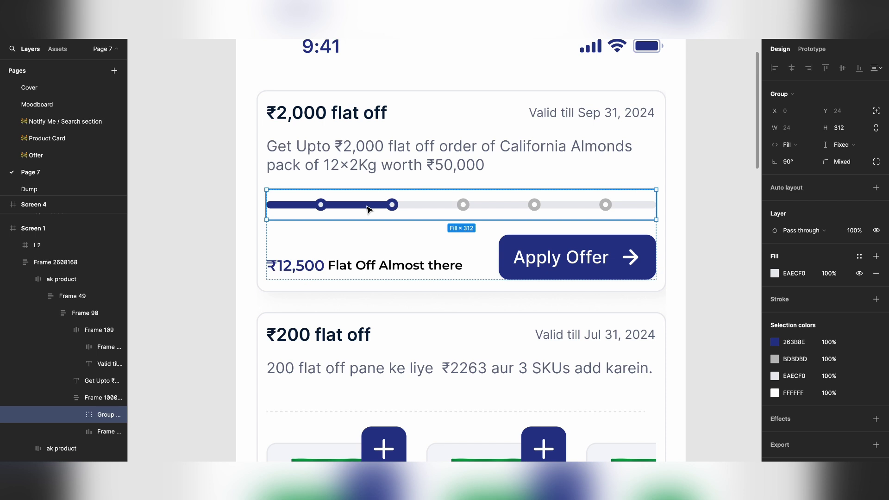
key(Delete)
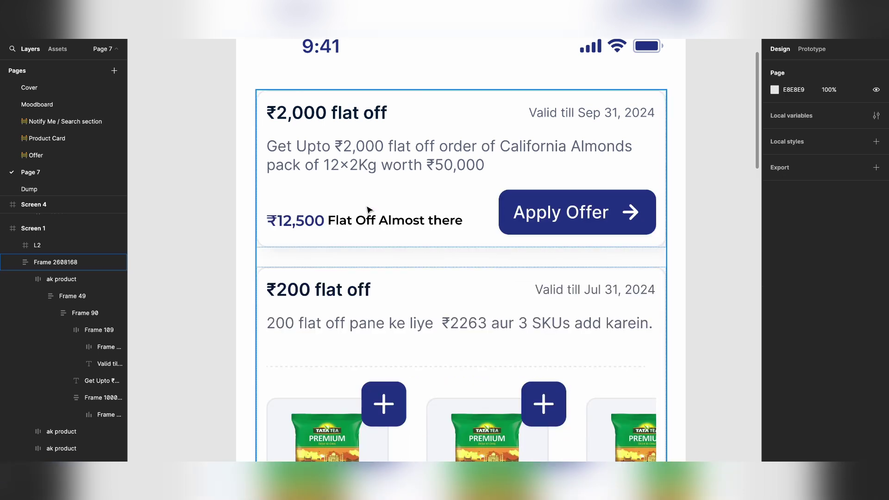
- Place a copy of the ₹2,000 flat off card on the empty canvas beside Screen 1
scroll(236, 137, down, 5)
click(238, 137)
drag(238, 138, 532, 69)
scroll(441, 149, up, 2)
double_click(442, 148)
scroll(442, 149, down, 5)
click(453, 156)
scroll(466, 131, up, 5)
- Bring the red pouch product image into the copied offer card, above its title
drag(694, 143, 496, 134)
scroll(479, 134, up, 4)
drag(458, 124, 478, 227)
double_click(411, 179)
drag(455, 195, 635, 204)
click(792, 112)
drag(634, 149, 676, 153)
scroll(667, 175, down, 5)
click(658, 148)
scroll(617, 232, right, 2)
double_click(487, 170)
click(498, 349)
- Set the image panel's width to 328 and delete the leftover offer content inside it
drag(432, 109, 444, 198)
click(793, 129)
text(328)
key(Return)
double_click(487, 373)
double_click(486, 383)
key(Delete)
click(504, 160)
key(Delete)
- Set the copied offer card's horizontal padding to 16
click(432, 109)
click(791, 260)
text(16)
click(431, 109)
click(791, 261)
key(Escape)
click(528, 189)
double_click(516, 221)
scroll(518, 221, down, 4)
scroll(518, 221, up, 2)
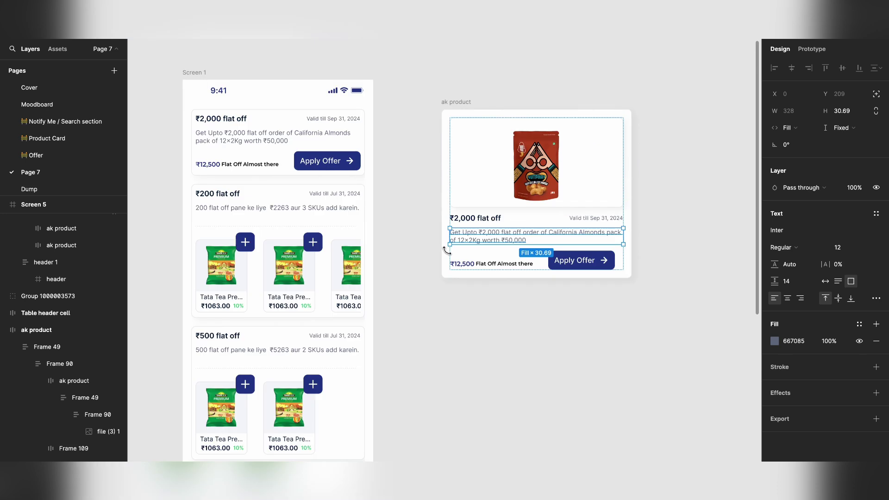
click(482, 322)
- Duplicate the pouch image panel beneath the offer card and place a copy of the offer title on it
scroll(483, 321, down, 1)
scroll(516, 155, up, 2)
double_click(505, 232)
drag(505, 232, 489, 402)
scroll(490, 401, down, 3)
scroll(489, 402, up, 3)
super+click(440, 228)
drag(441, 228, 430, 378)
- Replace the copied title's text with California Almonds, copied from the offer description
scroll(454, 354, up, 3)
scroll(457, 356, left, 3)
double_click(360, 90)
drag(360, 90, 273, 90)
key(super+c)
double_click(483, 339)
key(super+v)
- Draw a 328-wide rectangle, fit it over the duplicated panel at 170 high, and keep the California Almonds text in front
key(r)
drag(414, 343, 594, 397)
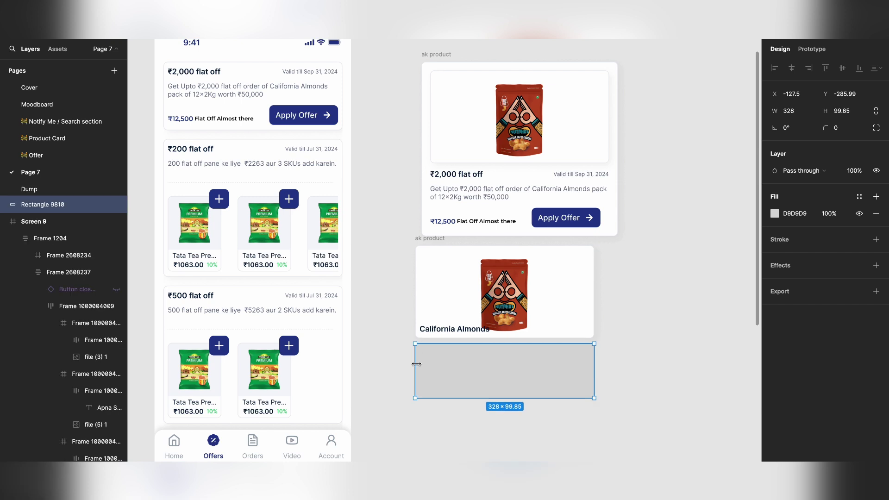
drag(431, 365, 431, 308)
click(826, 69)
drag(547, 300, 526, 338)
right_click(446, 329)
click(470, 292)
- Change the rectangle's fill to a linear gradient using black
click(523, 300)
click(775, 299)
drag(658, 342, 635, 401)
click(663, 264)
drag(752, 309, 670, 309)
click(678, 365)
drag(509, 350, 487, 417)
- Recolour the California Almonds text to white, sampled from the offer card
click(451, 330)
key(i)
click(581, 143)
- Set the overlay gradient's 0% stop to black 000000 at 0% opacity
scroll(546, 297, up, 2)
click(774, 299)
click(678, 422)
mouse_move(646, 369)
mouse_down()
mouse_move(683, 369)
mouse_move(645, 369)
mouse_up()
click(625, 264)
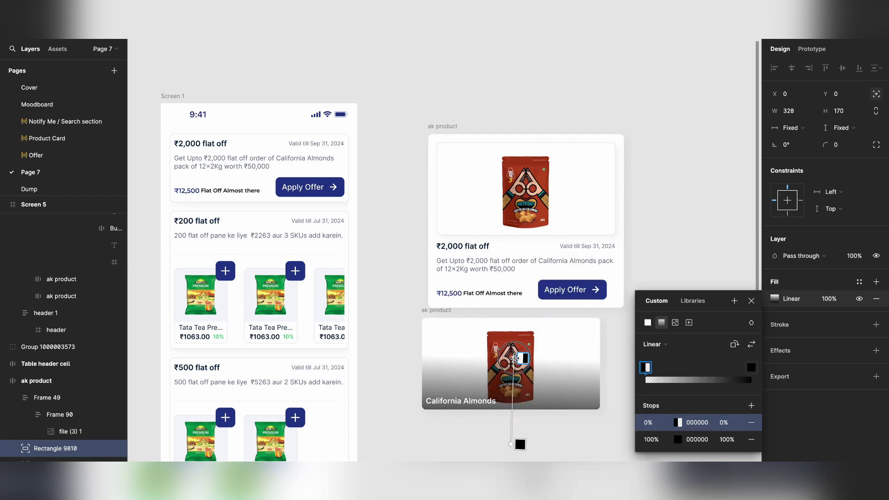
key(Escape)
- Use the gradient panel as the offer card's image panel and delete the working copy below the card
scroll(519, 441, up, 3)
scroll(509, 324, down, 3)
click(509, 363)
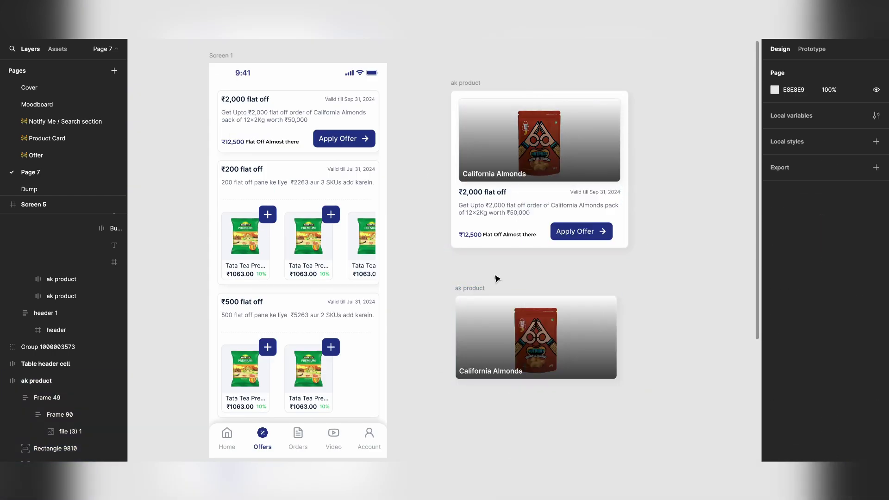
click(510, 338)
key(Delete)
- Change the card's description to "Get Upto ₹2,000 Flat off" and centre it directly under the image panel
scroll(539, 185, up, 3)
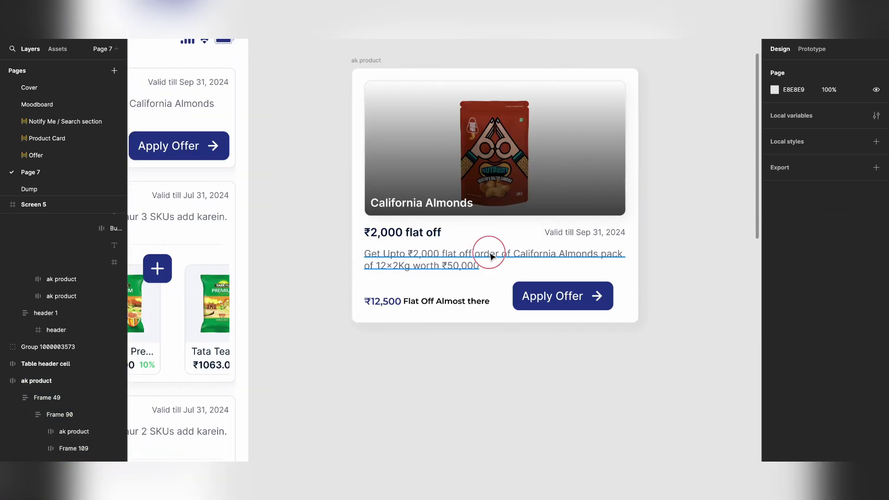
double_click(490, 254)
text(Get Upto)
drag(403, 233, 352, 238)
double_click(417, 255)
key(super+v)
text(Flat off)
key(Escape)
click(787, 298)
drag(509, 272, 508, 260)
- Place a separate copy of the ₹2,000 flat off title between the Get Upto line and the title row
double_click(421, 254)
drag(421, 254, 422, 257)
key(super+shift+g)
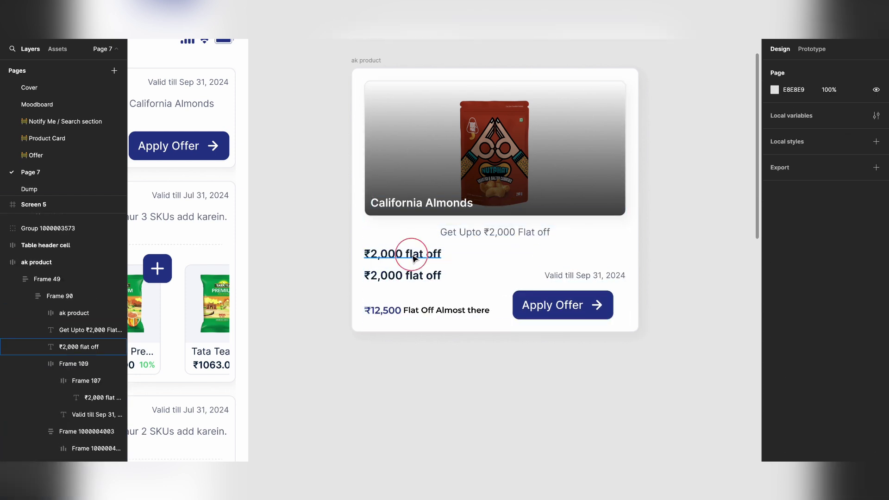
- Change the copied title's text to ₹500
double_click(413, 256)
click(371, 254)
key(Delete)
key(Delete)
key(Delete)
text(5)
click(468, 253)
key(BackSpace)
key(BackSpace)
key(BackSpace)
key(BackSpace)
key(BackSpace)
key(BackSpace)
key(BackSpace)
key(BackSpace)
key(Escape)
- Enlarge the ₹500 text to a much bigger font size and centre it in the card
click(825, 281)
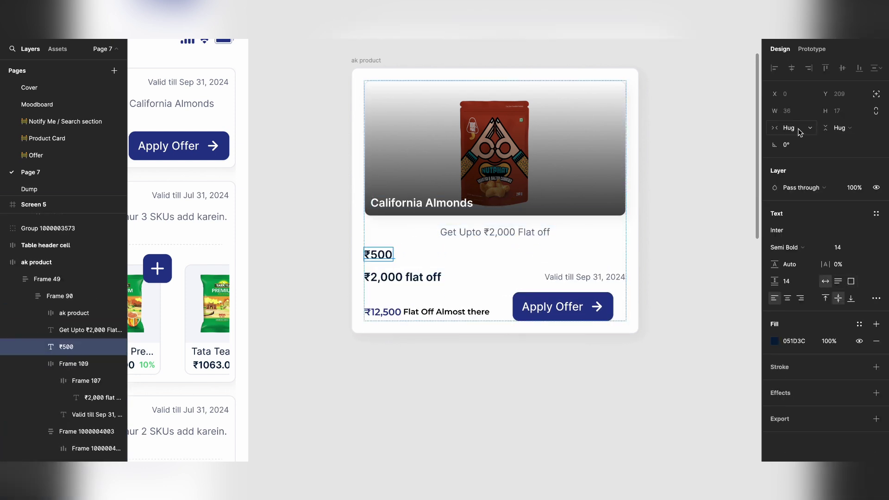
click(853, 247)
click(851, 335)
alt+double_click(445, 266)
click(787, 298)
- Add a text line reading "Out fo ₹2,000" beneath the ₹500 amount
scroll(540, 272, down, 1)
super+click(400, 272)
drag(400, 273, 400, 261)
double_click(398, 271)
text(Out fo ₹2,000)
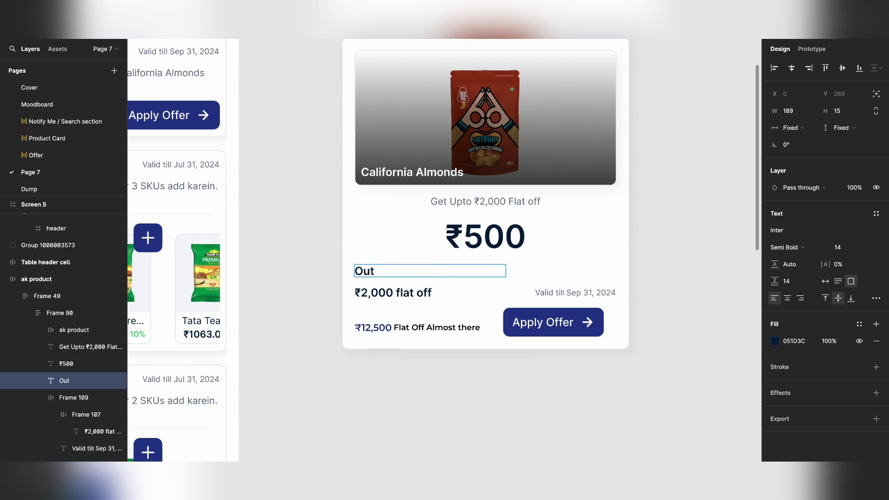
- Remove the old title and validity row, and wrap the ₹500 and "Out fo ₹2,000" texts in an auto layout frame
super+click(400, 293)
shift+click(520, 250)
key(shift+a)
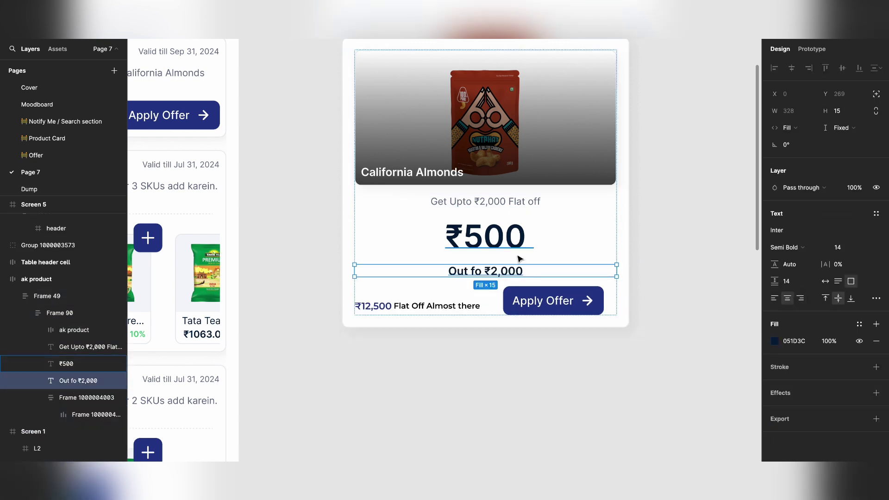
key(Escape)
- Adjust the black linear gradient overlay so it fades from transparent to dark across the lower part of the product image
key(shift+1)
ctrl+click(540, 204)
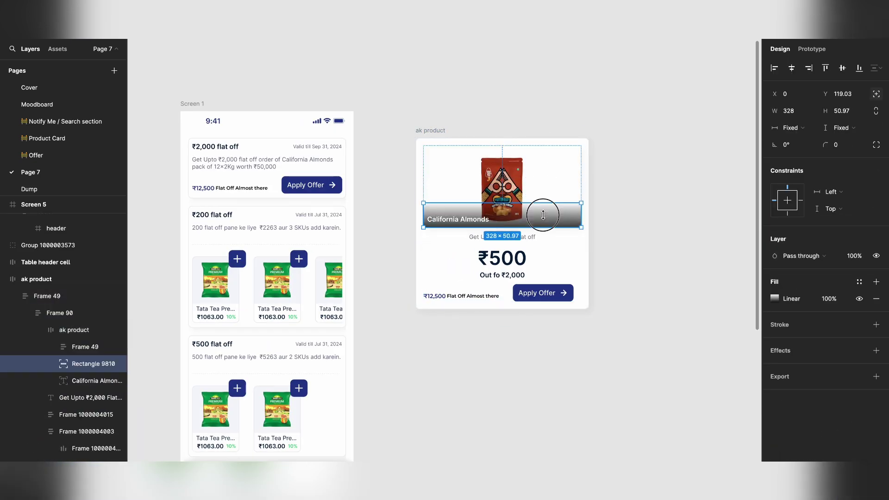
click(774, 298)
drag(511, 183, 512, 195)
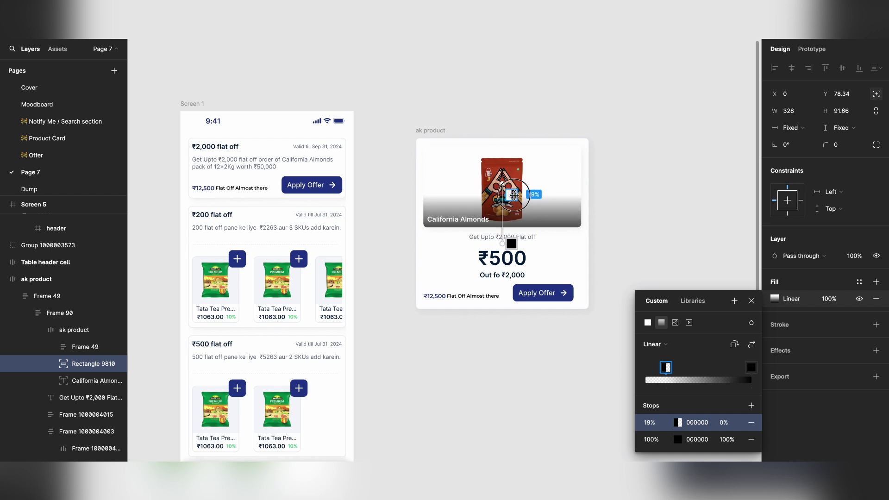
click(512, 243)
drag(667, 368, 646, 368)
click(751, 405)
click(752, 440)
click(752, 301)
click(753, 304)
- Bring the step slider and the pack price row over to the offer card and delete the card's old Apply Offer row
scroll(509, 259, down, 2)
ctrl+click(503, 226)
click(557, 334)
scroll(537, 297, up, 1)
scroll(519, 246, down, 5)
drag(199, 393, 552, 117)
drag(210, 412, 418, 236)
scroll(546, 139, up, 5)
ctrl+click(580, 307)
key(Delete)
- Place the slider and pack row below the "Out fo ₹2,000" text at the card's content width, with a full-width ADD button underneath
scroll(582, 314, down, 3)
drag(582, 226, 504, 261)
drag(444, 222, 445, 262)
click(792, 141)
click(804, 172)
drag(515, 374, 481, 321)
drag(617, 322, 555, 219)
drag(599, 218, 618, 218)
click(671, 246)
- Try restyling the pack row's ADD button as an outlined quantity box reading 122
scroll(528, 323, right, 1)
scroll(528, 324, up, 1)
ctrl+click(544, 261)
key(shift+Return)
click(859, 371)
click(549, 267)
ctrl+click(548, 264)
key(Escape)
double_click(545, 264)
text(122)
click(635, 272)
- Undo the outlined quantity box edits in the pack row
ctrl+click(523, 264)
drag(512, 262, 532, 262)
click(656, 274)
key(ctrl+z)
key(ctrl+z)
key(ctrl+z)
key(ctrl+z)
key(ctrl+z)
scroll(634, 254, down, 1)
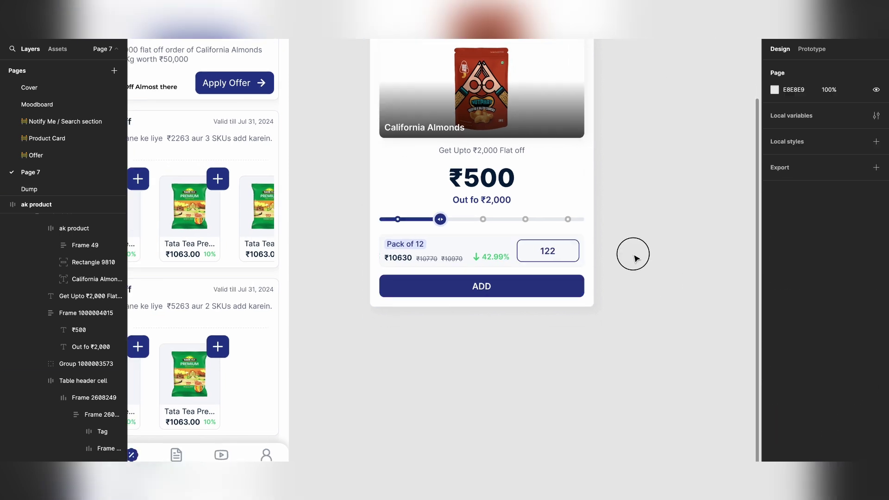
- Insert a plus icon and a minus icon from an icon plugin, placed beside the card
right_click(621, 287)
scroll(646, 284, right, 3)
scroll(647, 284, up, 2)
text(pl)
click(635, 241)
drag(448, 248, 499, 255)
text(mi)
click(536, 264)
click(694, 194)
drag(446, 250, 501, 296)
- Resize the plus and minus icons to 20 × 20
scroll(504, 301, up, 5)
shift+click(618, 153)
click(788, 128)
text(20)
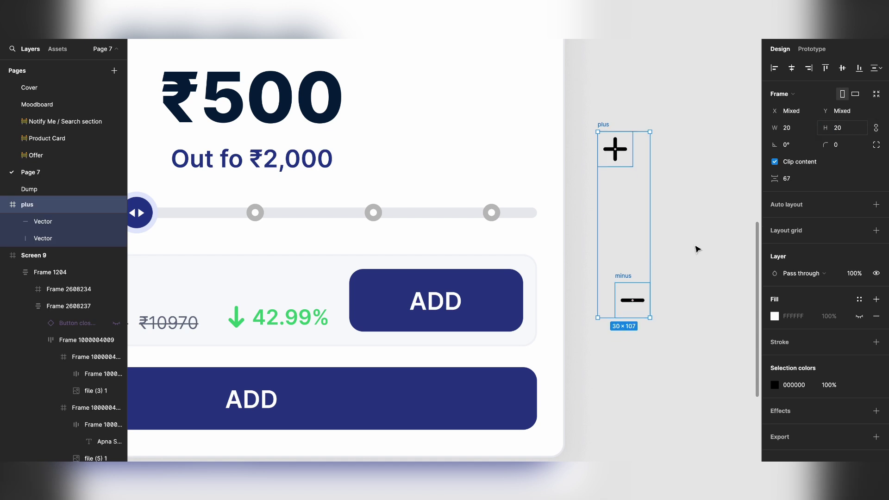
- Move the minus and plus icons to either side of the label in the pack row's ADD button and colour them white
drag(633, 301, 402, 301)
click(775, 385)
drag(615, 149, 484, 302)
click(775, 385)
- Spread the stepper button's contents with 8 padding on both axes and change its ADD label to 32
click(430, 328)
double_click(837, 235)
click(789, 261)
text(8)
key(Tab)
text(8)
double_click(458, 309)
text(12)
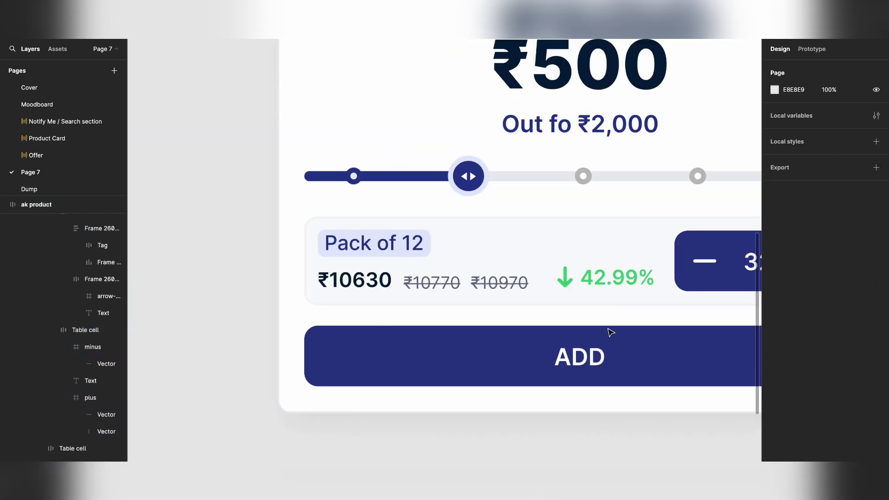
- Set the pack row's price to ₹289.42 and its struck-through price to ₹499
scroll(463, 296, up, 2)
double_click(349, 296)
text(499)
double_click(484, 300)
text(599)
double_click(327, 295)
text(289.42)
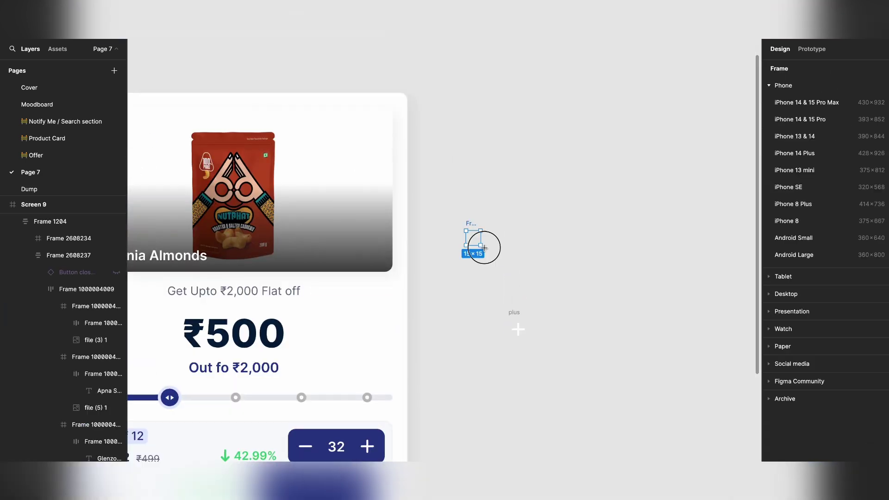
- Draw a 42 × 42 frame beside the card for a close button and place the white plus icon inside it
key(ctrl+v)
key(shift+2)
click(490, 216)
drag(527, 297, 584, 352)
drag(492, 247, 523, 277)
drag(523, 278, 551, 318)
click(786, 127)
text(24)
drag(590, 360, 582, 357)
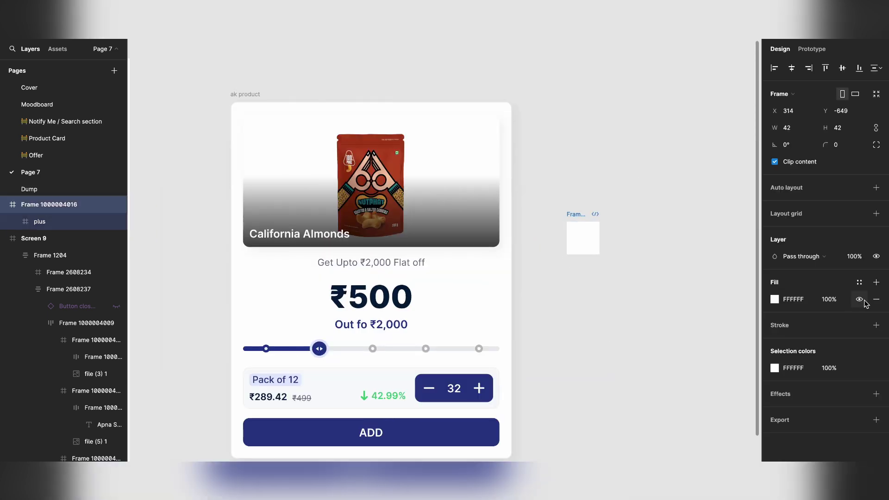
- Fill the close button above the card with dark navy 051D3C and rename its frame Cross
click(775, 299)
click(649, 421)
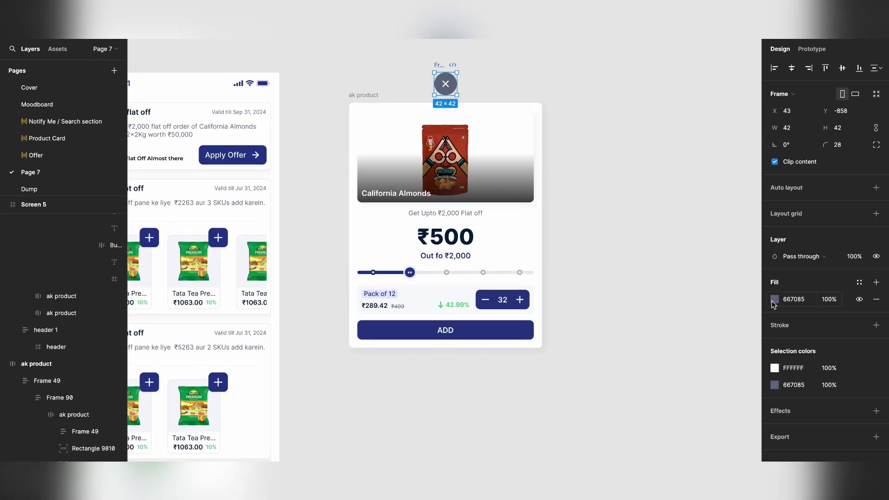
click(604, 174)
click(445, 84)
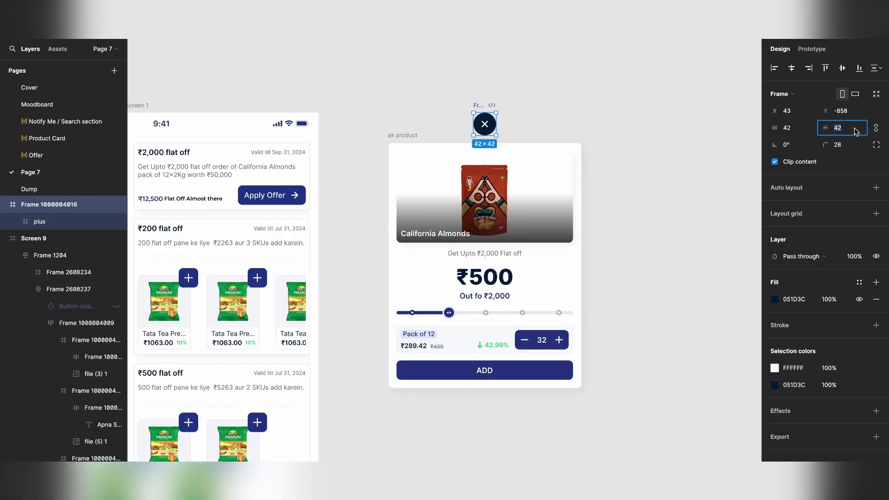
scroll(469, 99, up, 5)
key(Escape)
double_click(486, 124)
text(Cros)
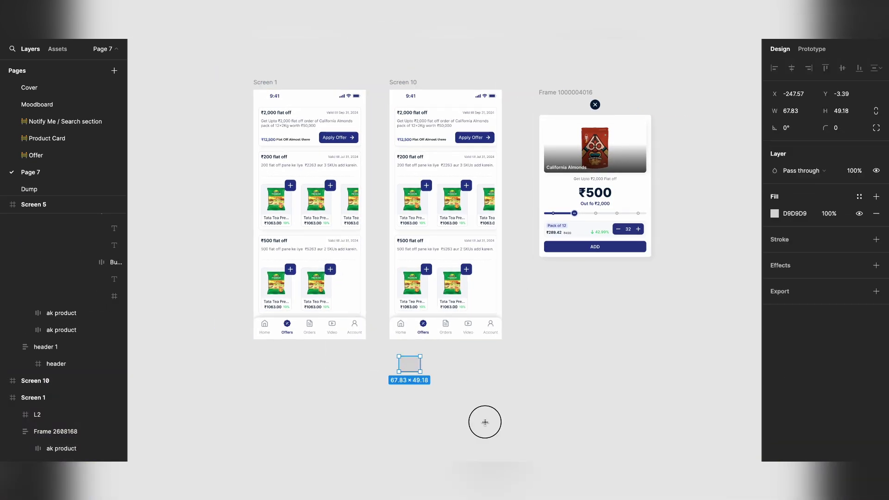
- Cover Screen 10 with a 360 × 800 black rectangle at 50% opacity and give it a background blur
mouse_move(390, 90)
mouse_down()
mouse_move(482, 157)
mouse_move(502, 339)
mouse_up()
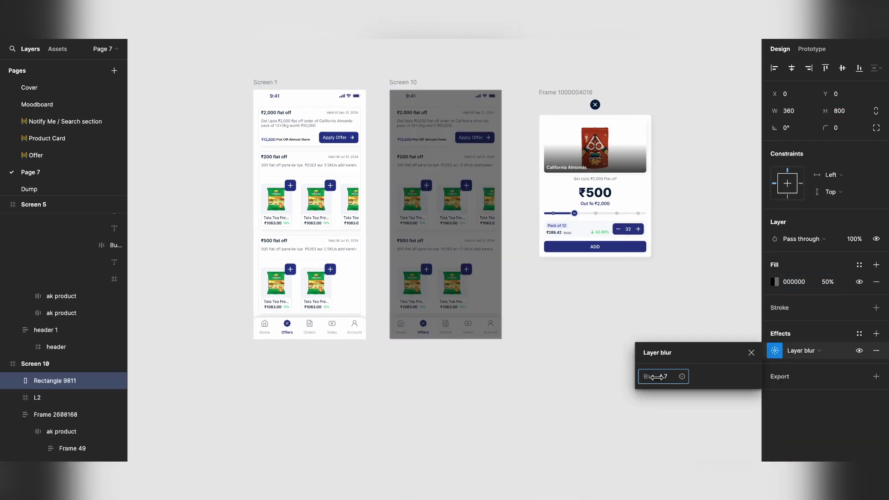
click(803, 351)
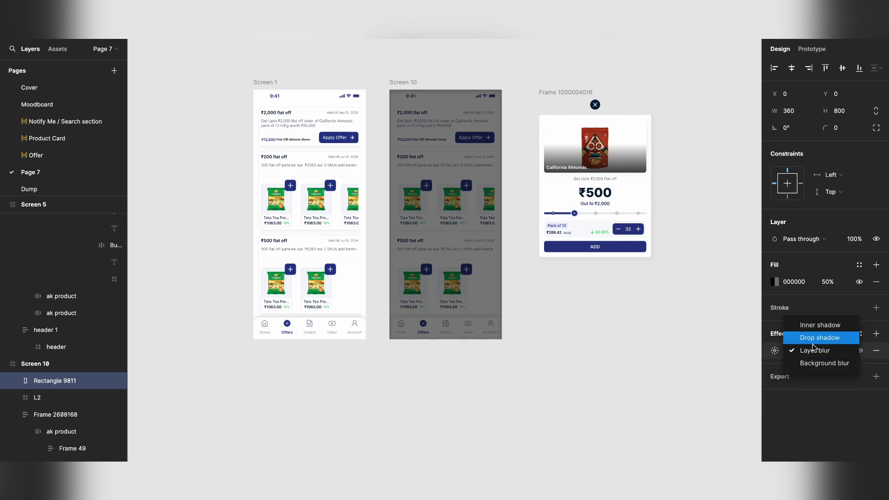
click(825, 361)
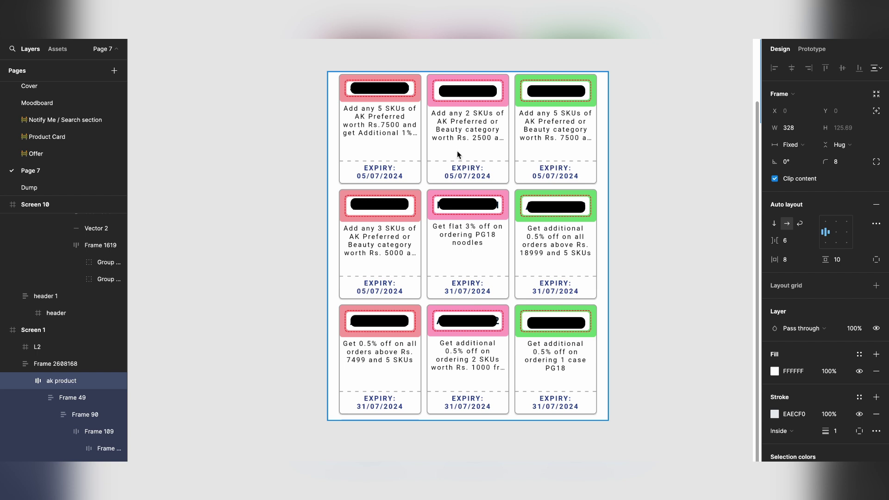
- Compare the old coupon grid's descriptions and expiry dates with the redesigned ₹2,000 flat off card on Screen 1
scroll(457, 151, right, 3)
scroll(457, 151, up, 1)
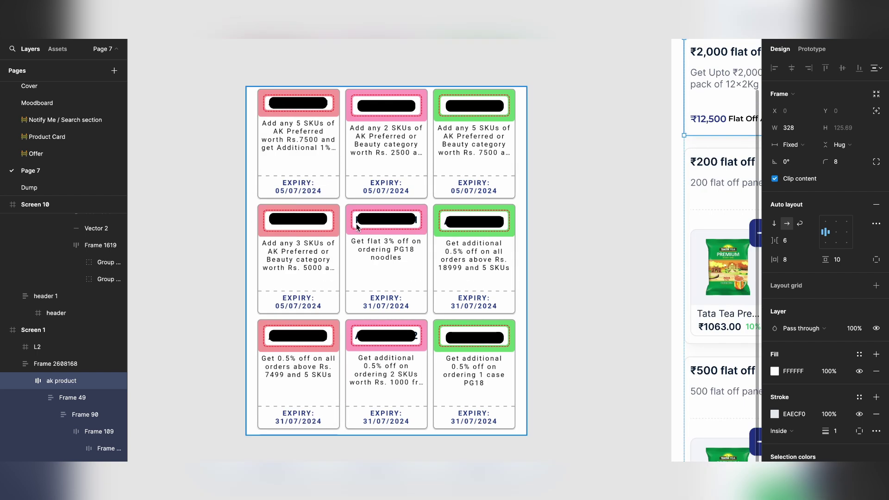
scroll(357, 224, right, 6)
scroll(357, 225, up, 3)
scroll(551, 220, up, 2)
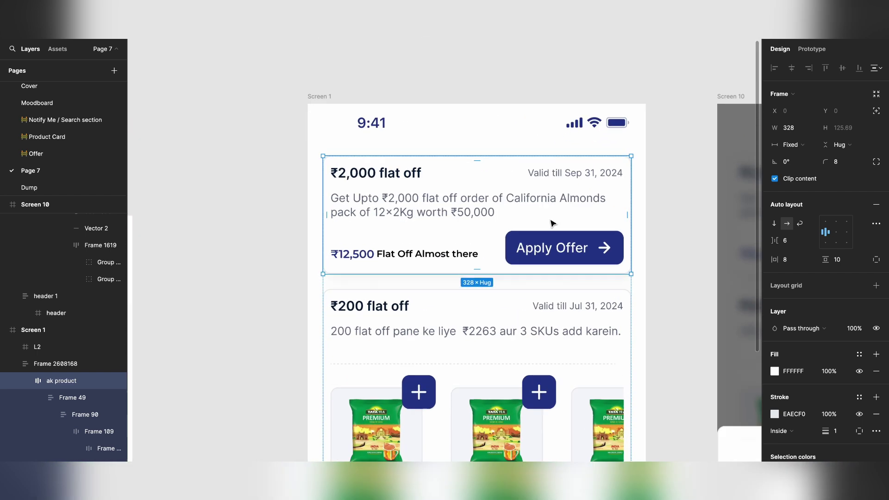
scroll(552, 223, up, 2)
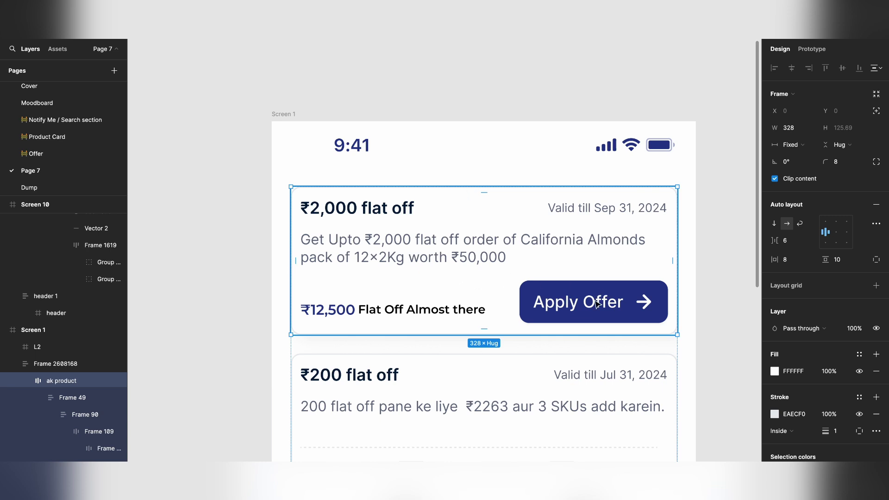
scroll(596, 305, left, 15)
scroll(594, 304, down, 3)
scroll(592, 303, right, 2)
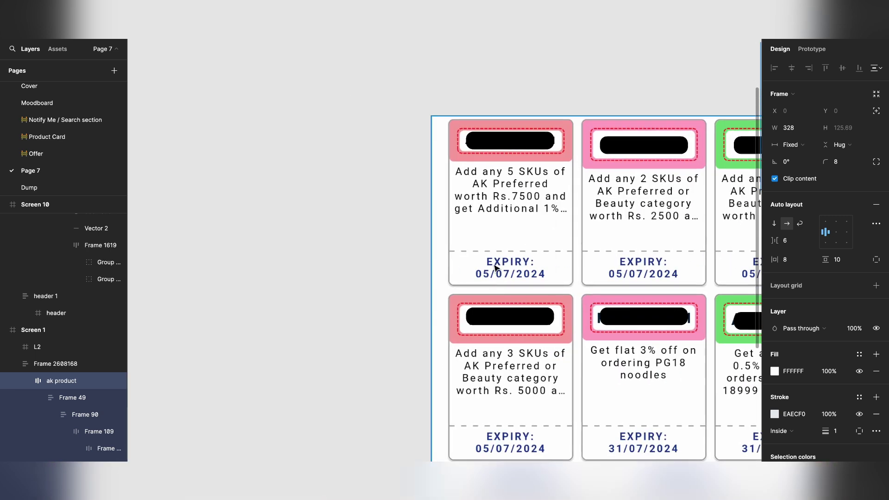
scroll(511, 273, right, 5)
scroll(512, 273, up, 1)
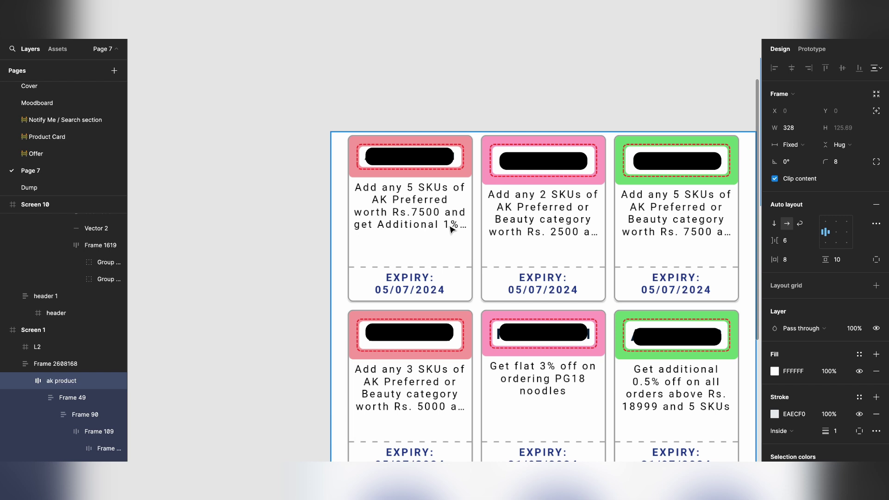
scroll(449, 229, right, 15)
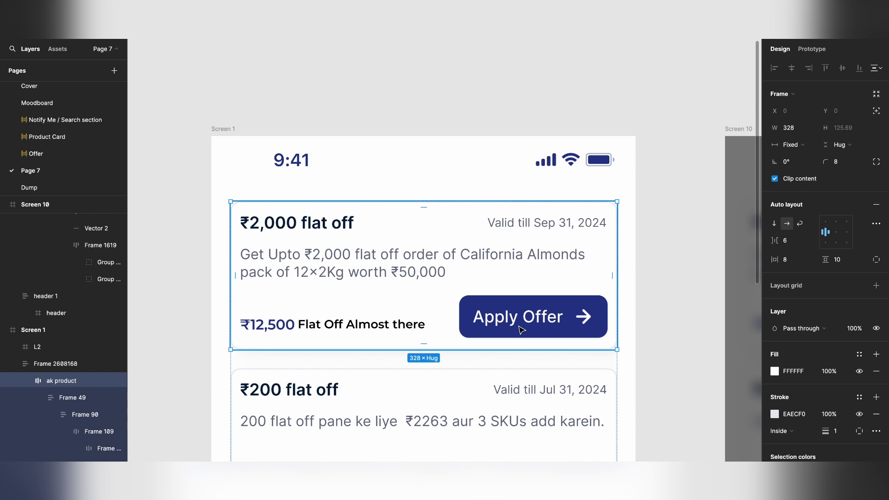
- Move Screen 10 with the offer bottom sheet farther away from Screen 1
scroll(522, 330, right, 10)
scroll(522, 330, down, 10)
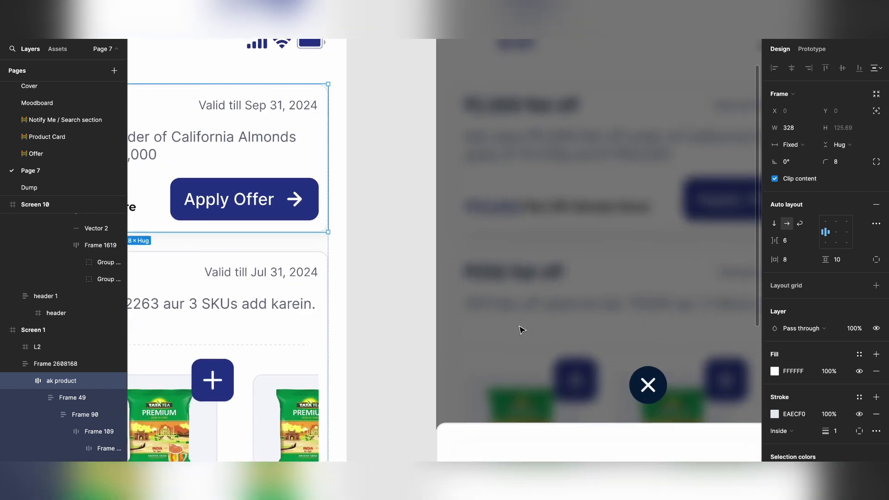
scroll(522, 329, down, 5)
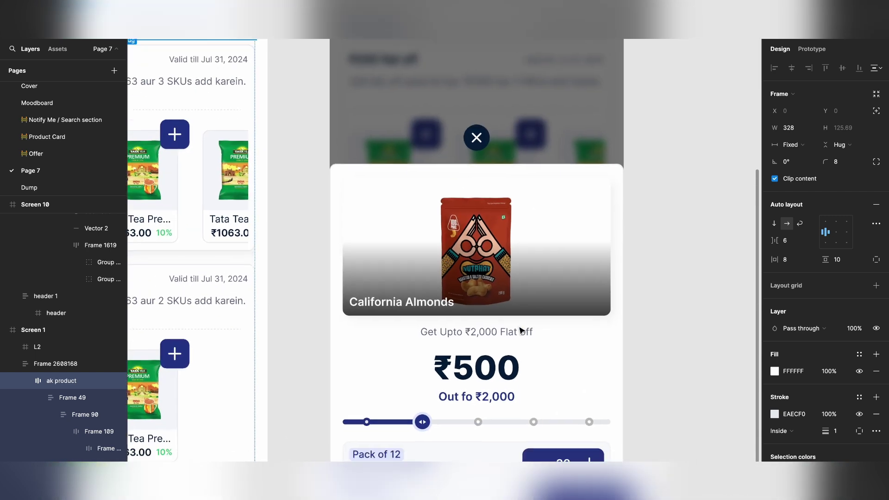
scroll(522, 329, down, 5)
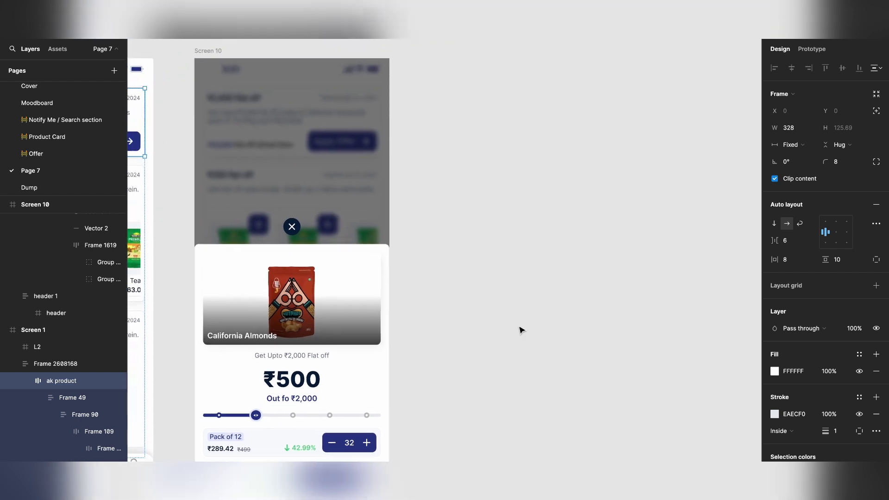
drag(321, 145, 457, 103)
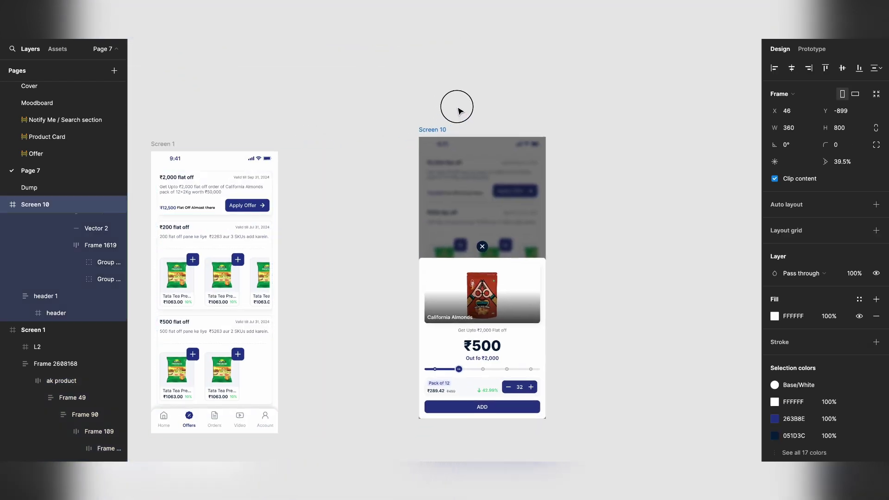
key(shift+2)
scroll(462, 110, left, 2)
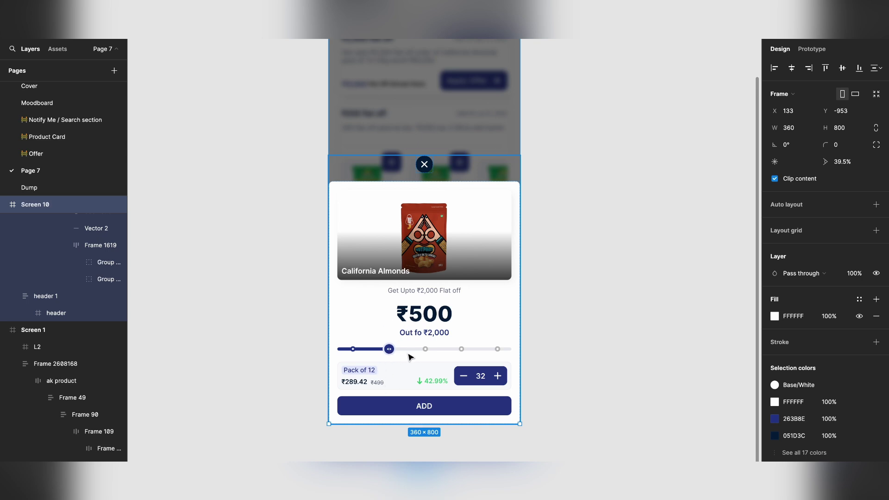
- Change the bottom sheet's large ₹500 amount to ₹2000
scroll(411, 348, up, 2)
scroll(412, 348, down, 2)
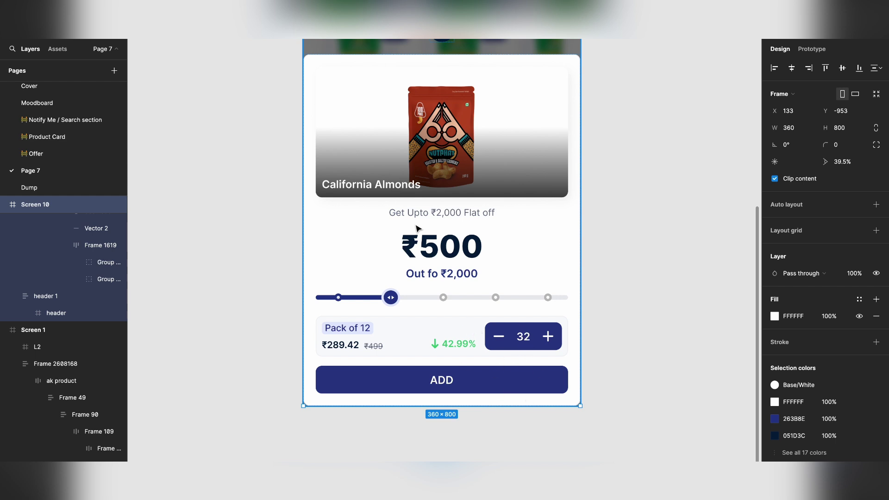
double_click(433, 252)
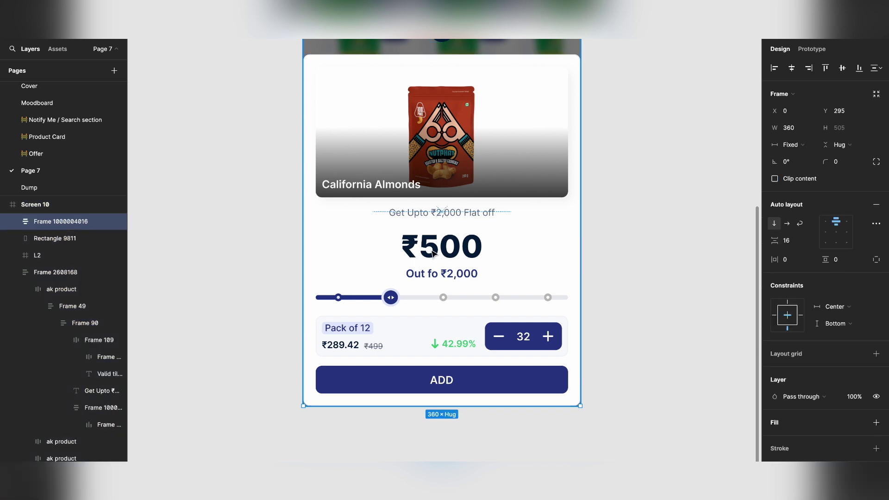
double_click(433, 250)
double_click(433, 248)
click(433, 248)
key(BackSpace)
text(2000)
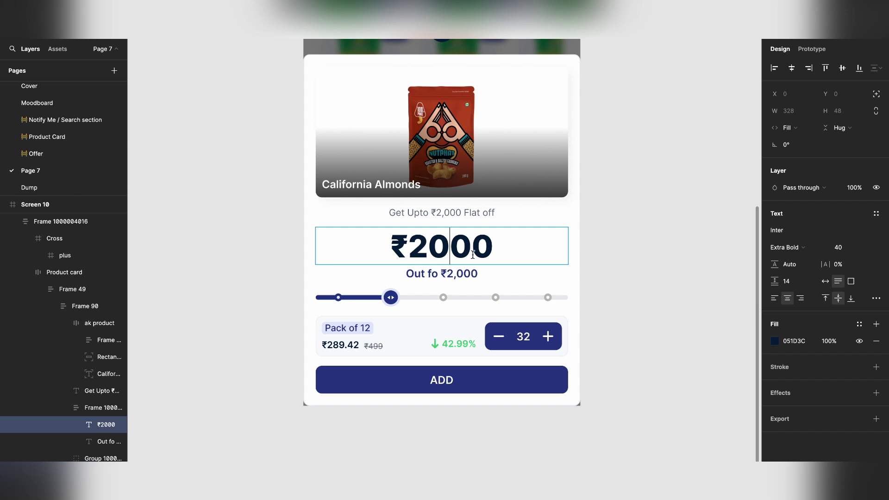
- Extend the slider's blue progress bar to the full 328 width of the track
click(363, 299)
click(365, 299)
drag(392, 298, 569, 298)
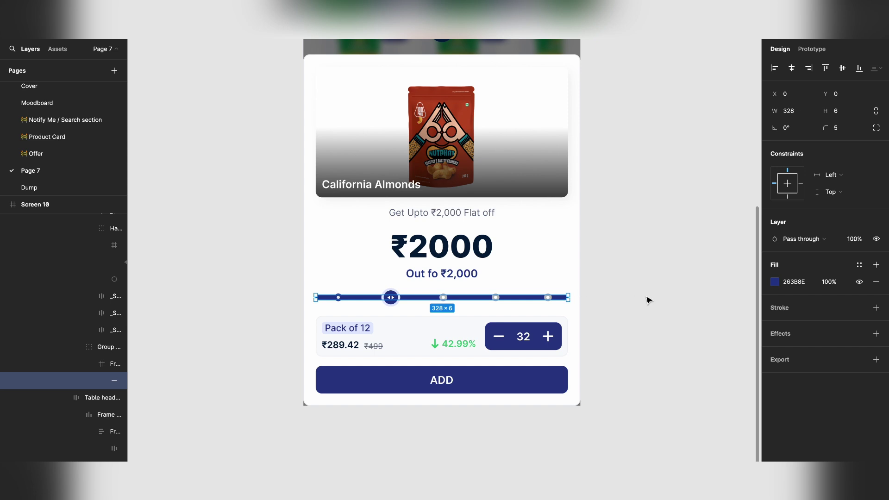
- Undo the slider extension and the ₹2000 amount change
key(ctrl+z)
key(ctrl+z)
key(ctrl+z)
key(ctrl+z)
key(ctrl+z)
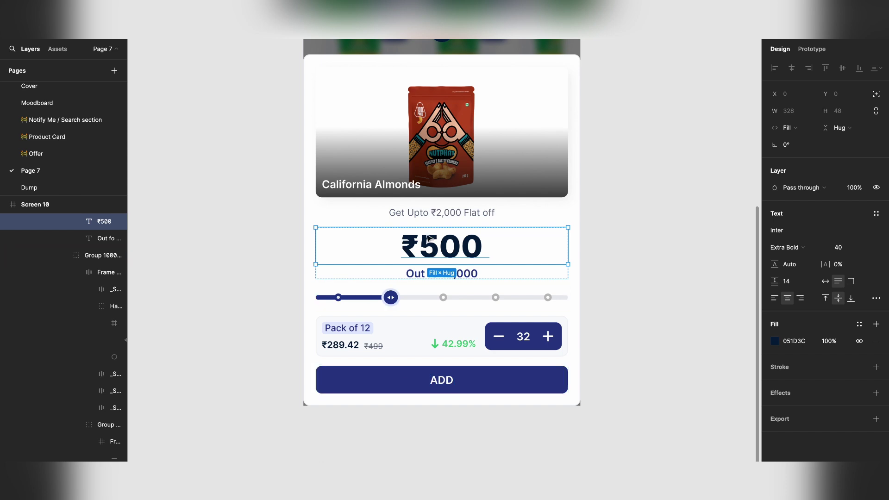
- Duplicate the full-width ADD button and place the copy below Screen 10
click(422, 385)
drag(369, 382, 367, 451)
- Recolour the bottom sheet's ADD button as disabled, with a D0D0D0 grey fill and an E2E2E2 stroke
click(368, 388)
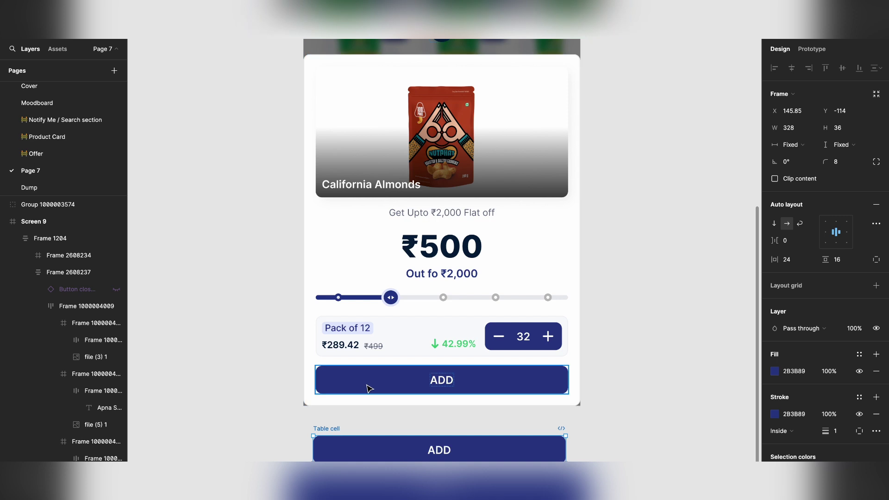
scroll(369, 388, down, 1)
scroll(369, 388, down, 2)
click(774, 371)
drag(648, 289, 621, 298)
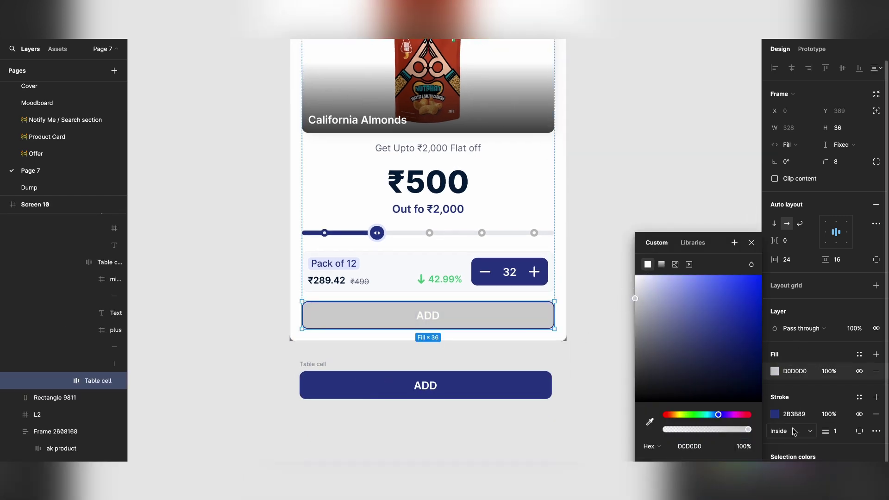
scroll(794, 432, down, 2)
click(775, 426)
mouse_move(671, 328)
mouse_down()
mouse_move(627, 325)
mouse_move(619, 291)
mouse_move(593, 291)
mouse_up()
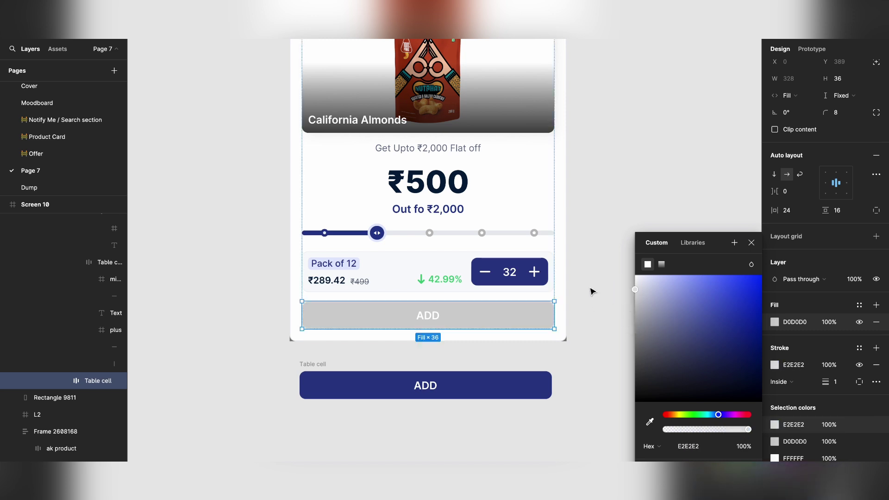
click(592, 291)
- Replace the grey ADD button in the bottom sheet with a copy of the blue one below the screen
scroll(587, 259, up, 1)
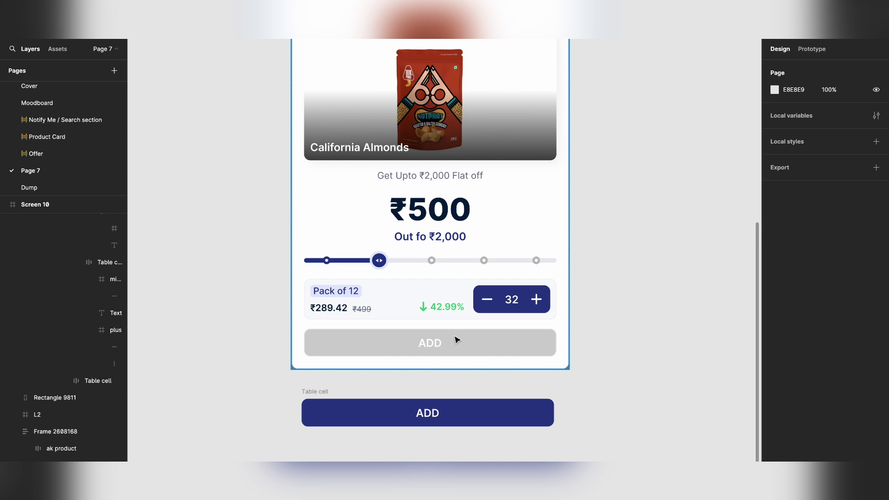
click(318, 392)
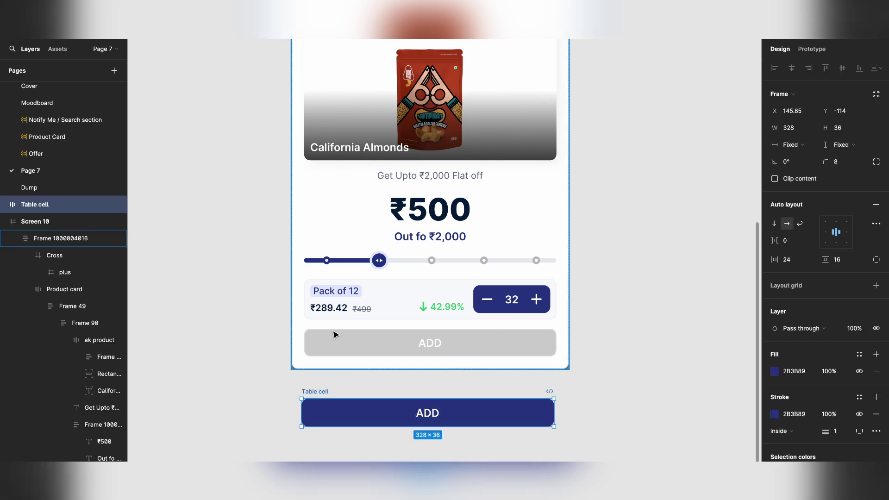
ctrl+click(330, 309)
click(334, 343)
right_click(333, 343)
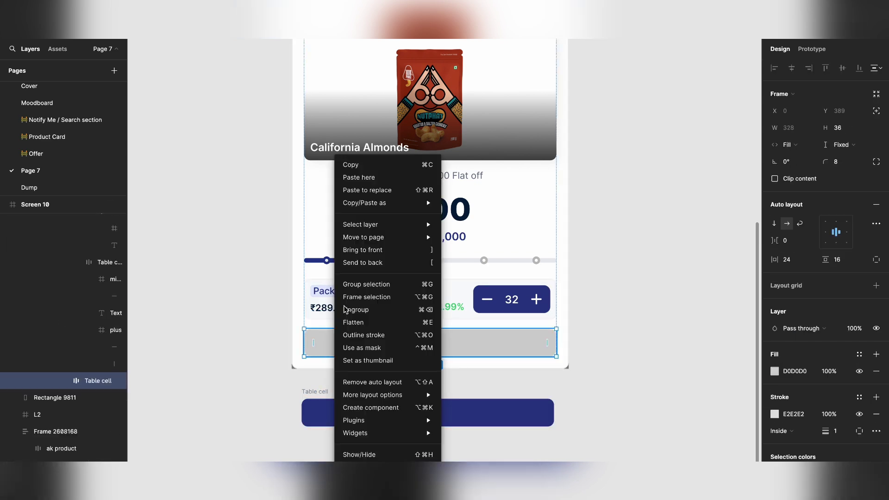
click(370, 190)
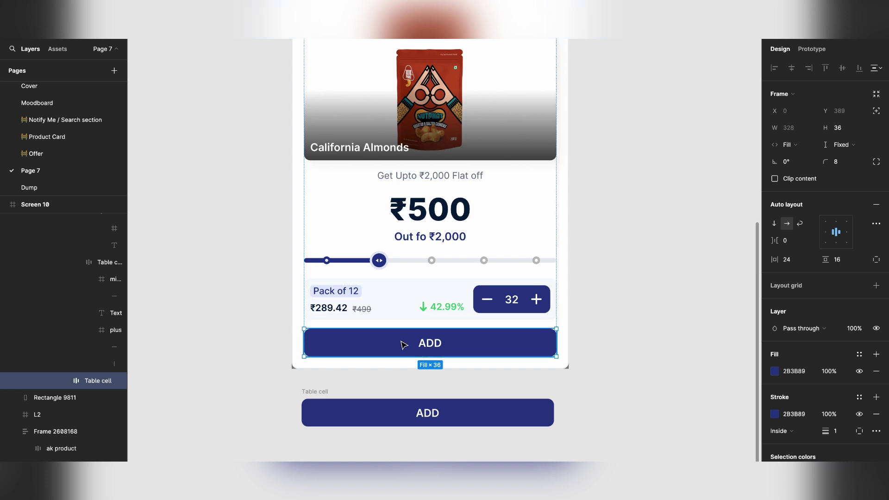
scroll(402, 342, down, 2)
scroll(401, 343, down, 3)
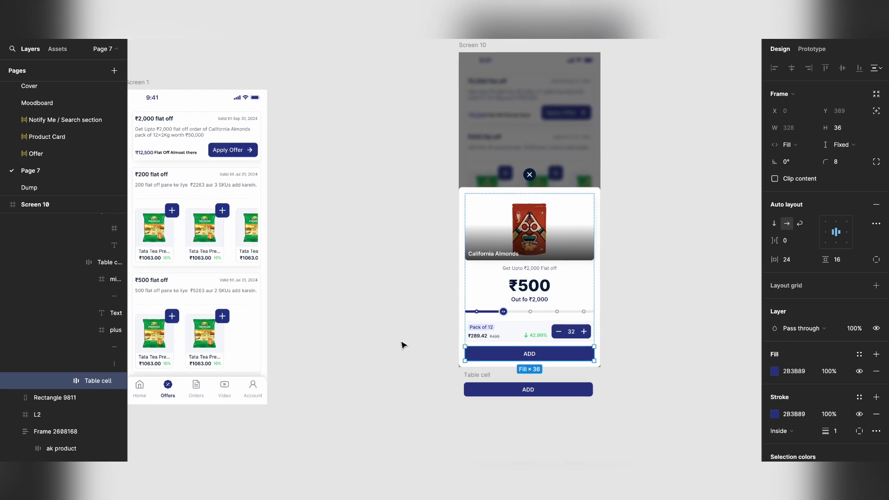
scroll(402, 343, left, 3)
scroll(229, 155, up, 5)
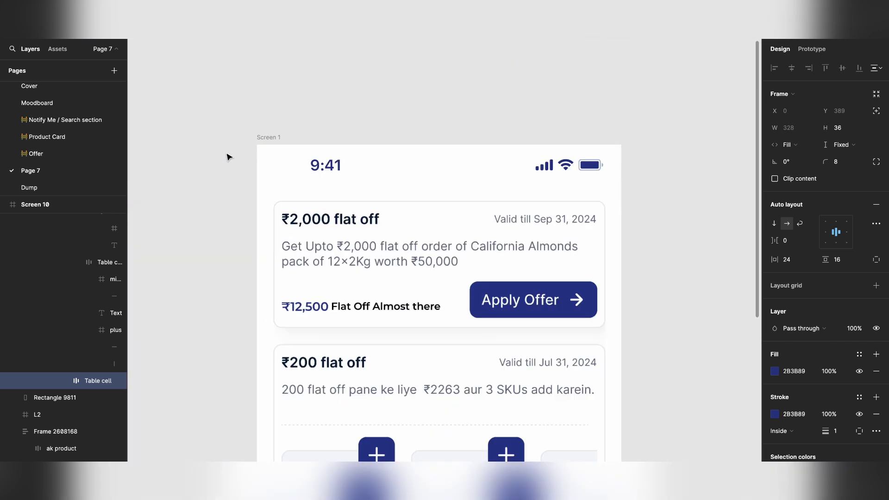
scroll(443, 298, right, 5)
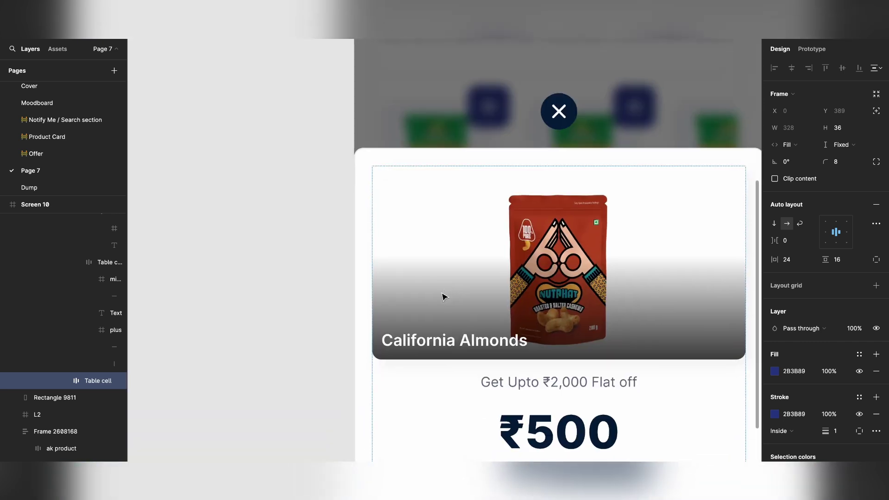
scroll(443, 297, down, 3)
scroll(443, 297, down, 3)
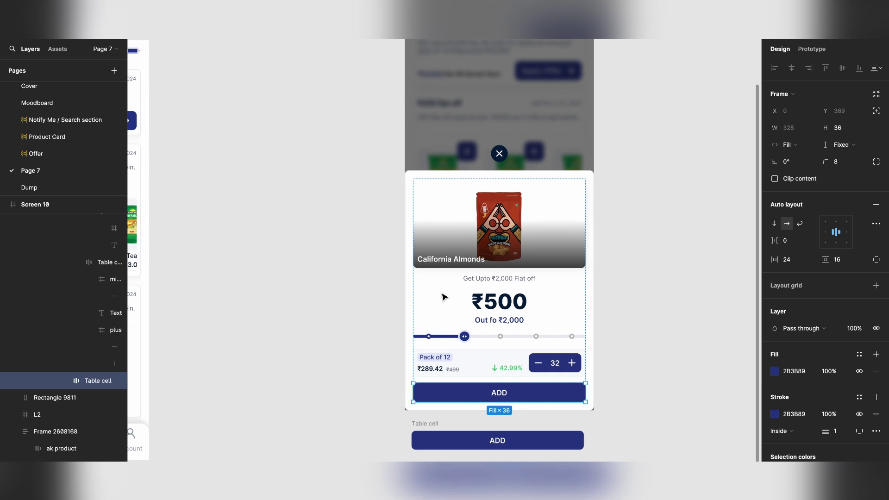